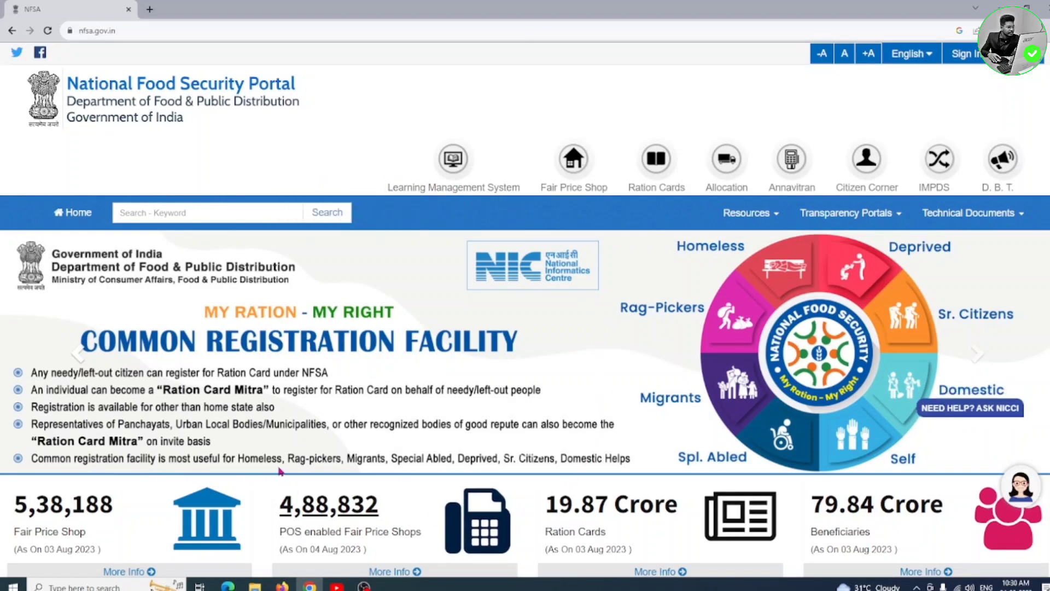
- Go to the public login and bring up its new user registration form
{"action": "left_click", "coordinate": [962, 54]}
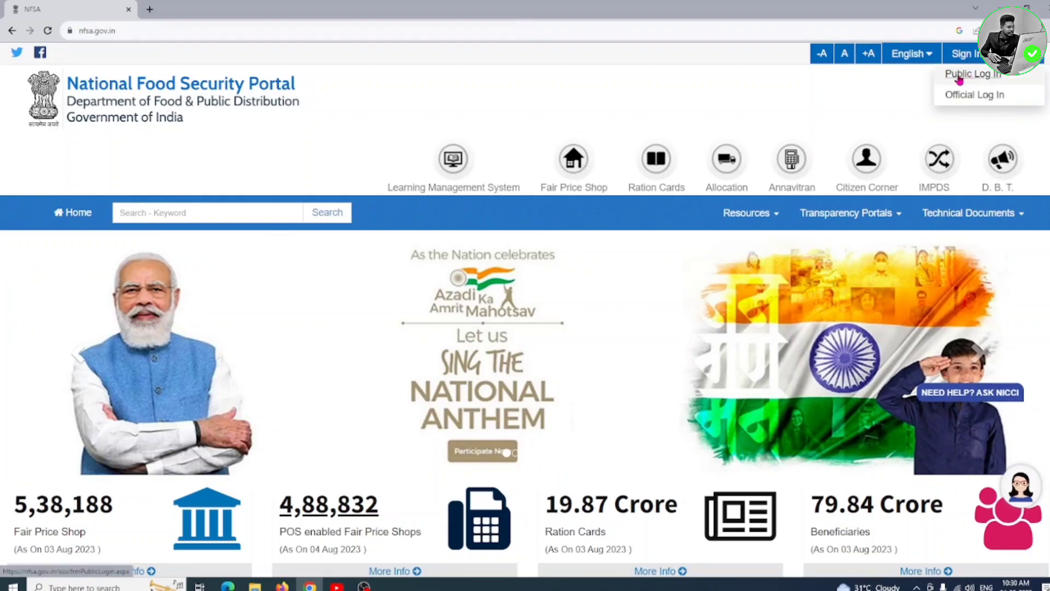
{"action": "left_click", "coordinate": [979, 78]}
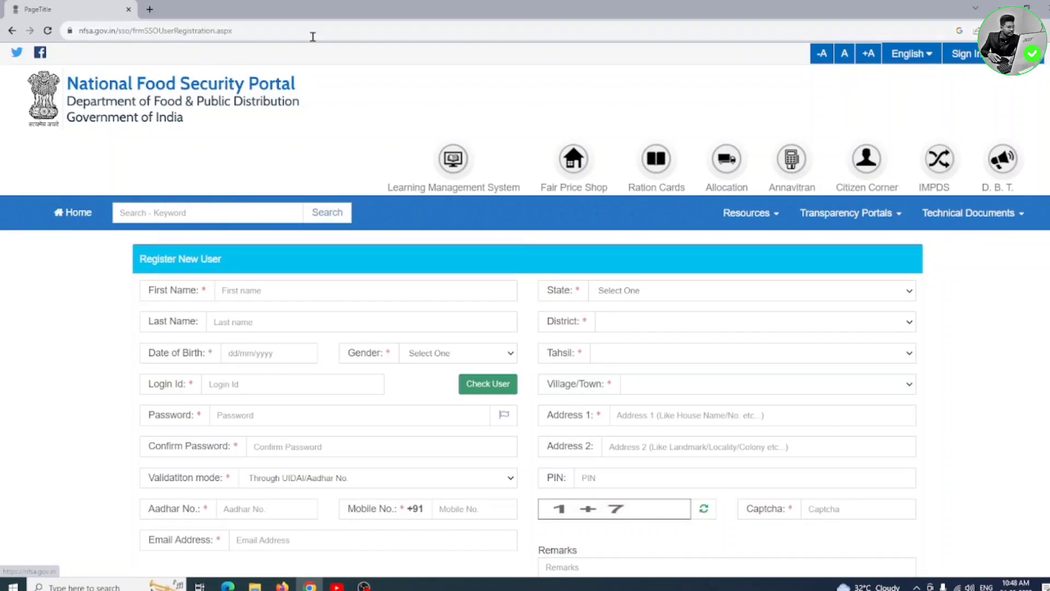
{"action": "scroll", "coordinate": [646, 91], "scroll_direction": "down", "scroll_amount": 2}
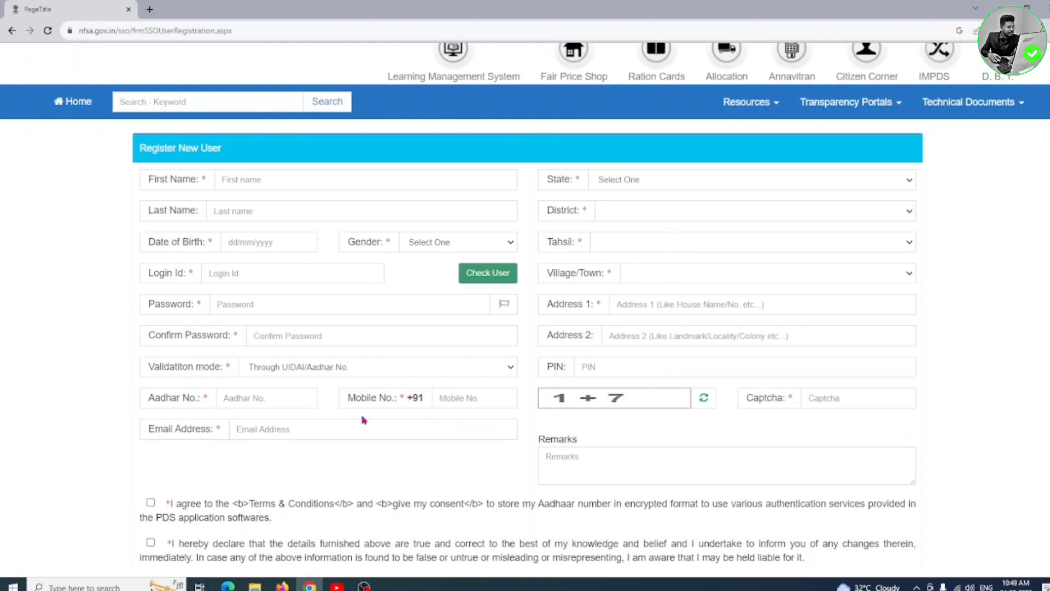
- Pick the applicant's date of birth from the calendar in the registration form
{"action": "left_click", "coordinate": [242, 179]}
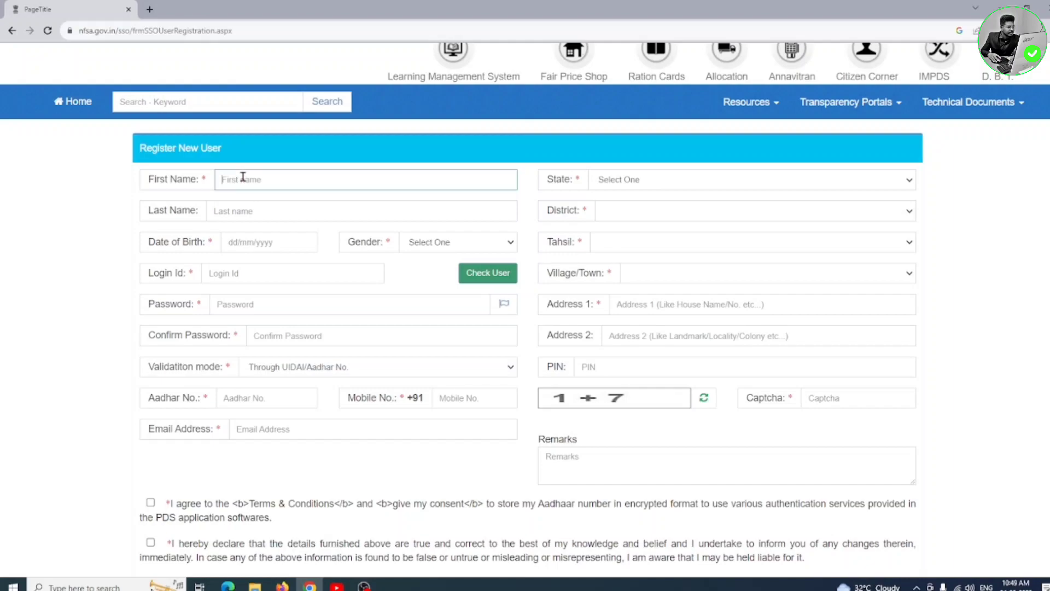
{"action": "left_click", "coordinate": [242, 208]}
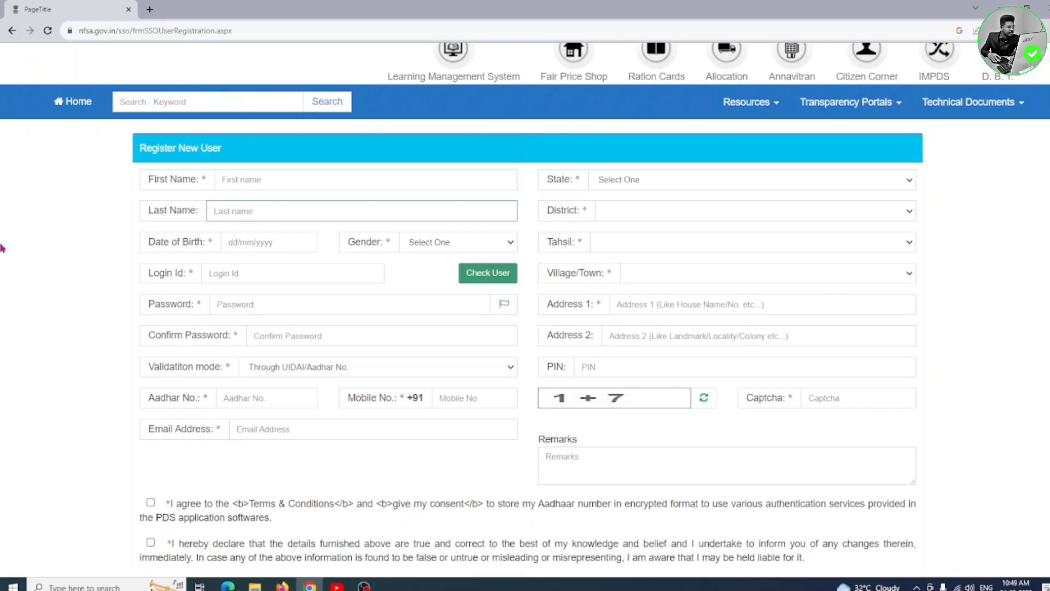
{"action": "left_click", "coordinate": [257, 242]}
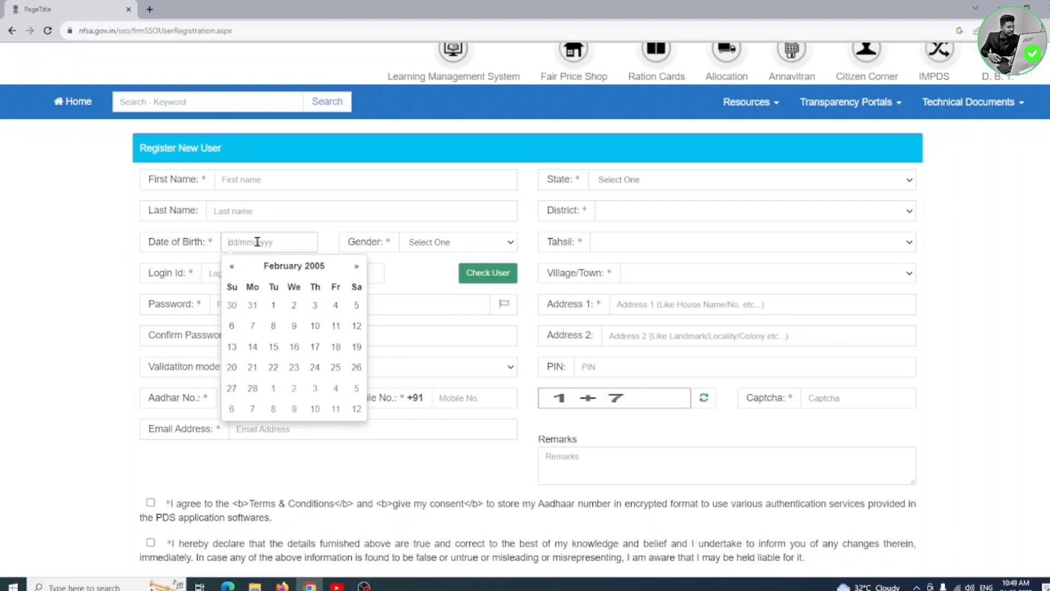
{"action": "left_click", "coordinate": [237, 270]}
{"action": "left_click", "coordinate": [236, 270]}
{"action": "left_click", "coordinate": [237, 272]}
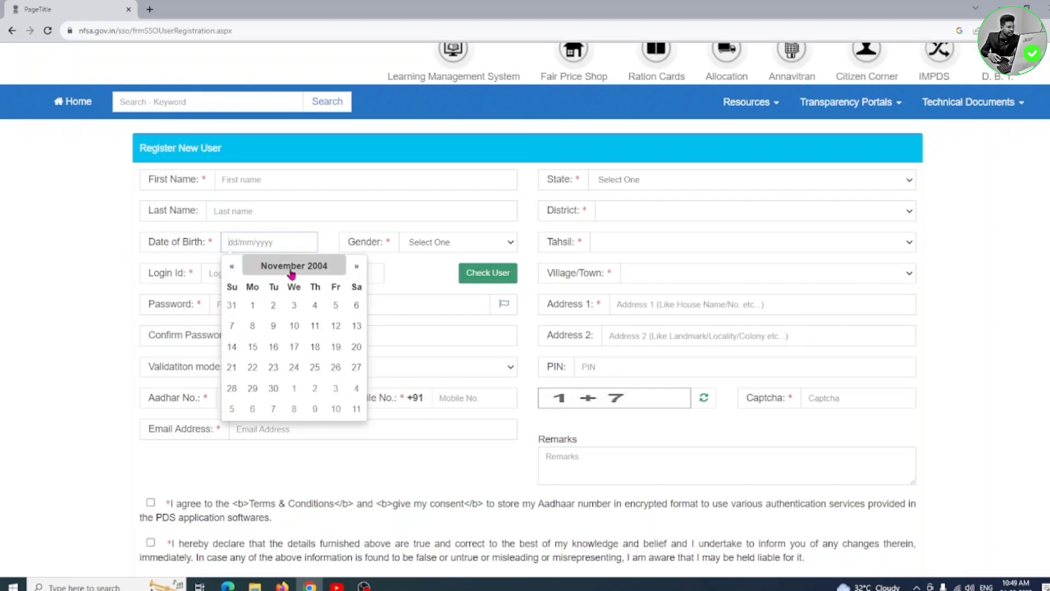
{"action": "left_click", "coordinate": [230, 268]}
{"action": "left_click", "coordinate": [276, 268]}
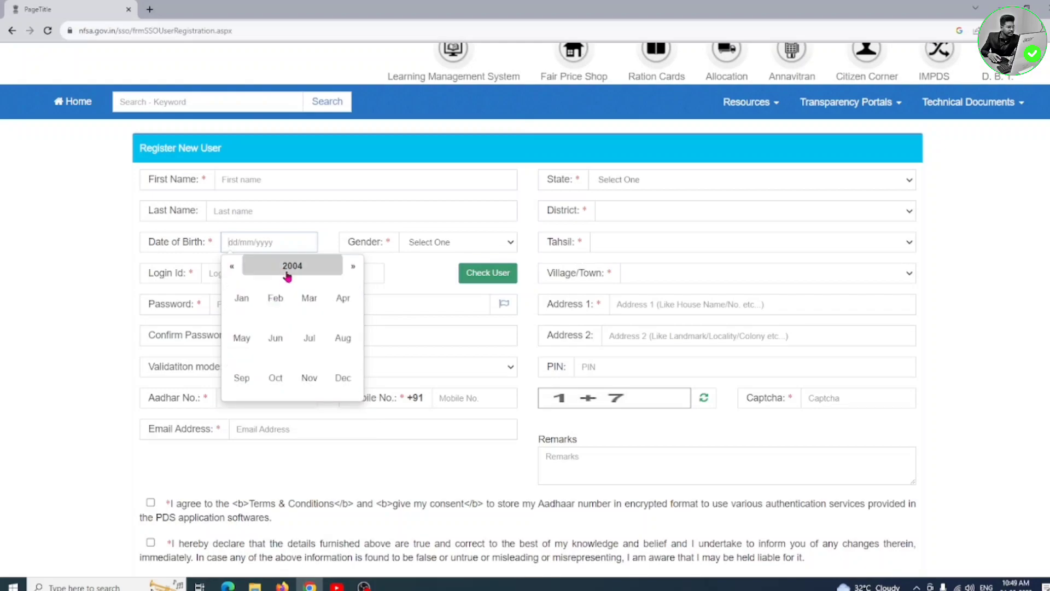
{"action": "left_click", "coordinate": [288, 271]}
{"action": "left_click", "coordinate": [275, 297]}
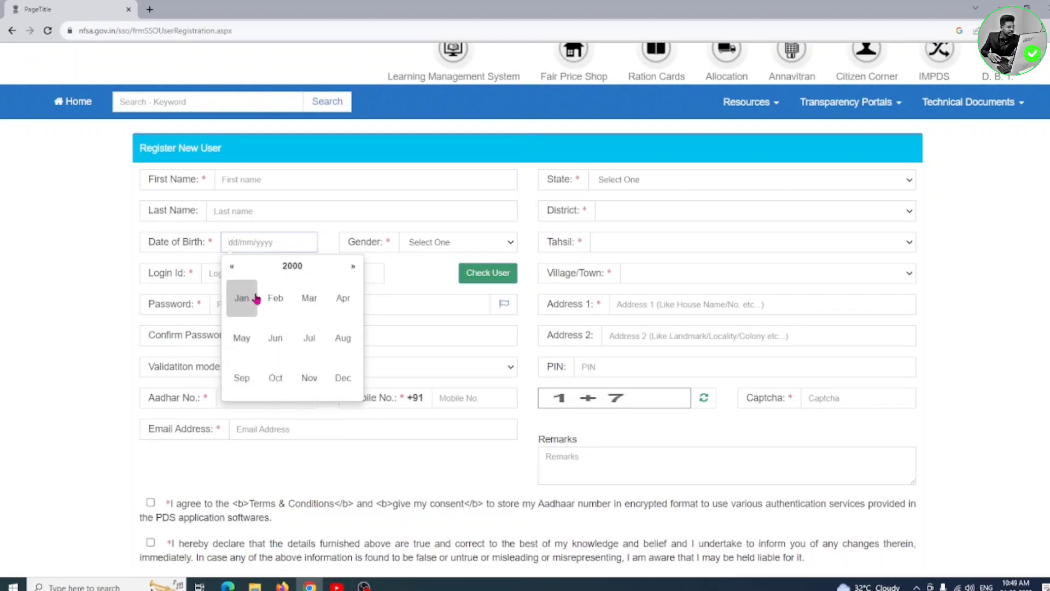
{"action": "left_click", "coordinate": [274, 300]}
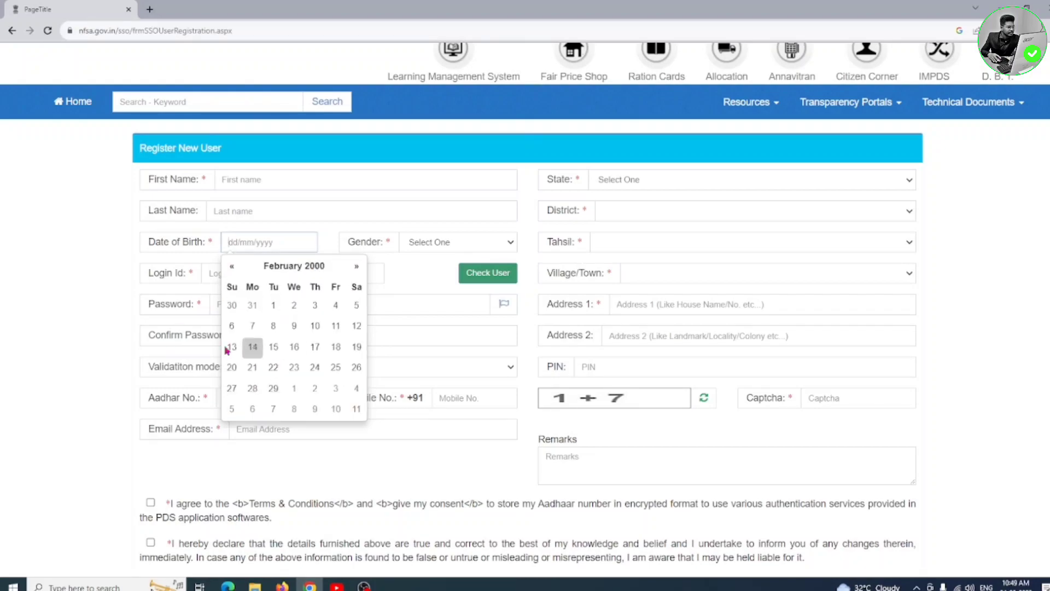
{"action": "left_click", "coordinate": [295, 368]}
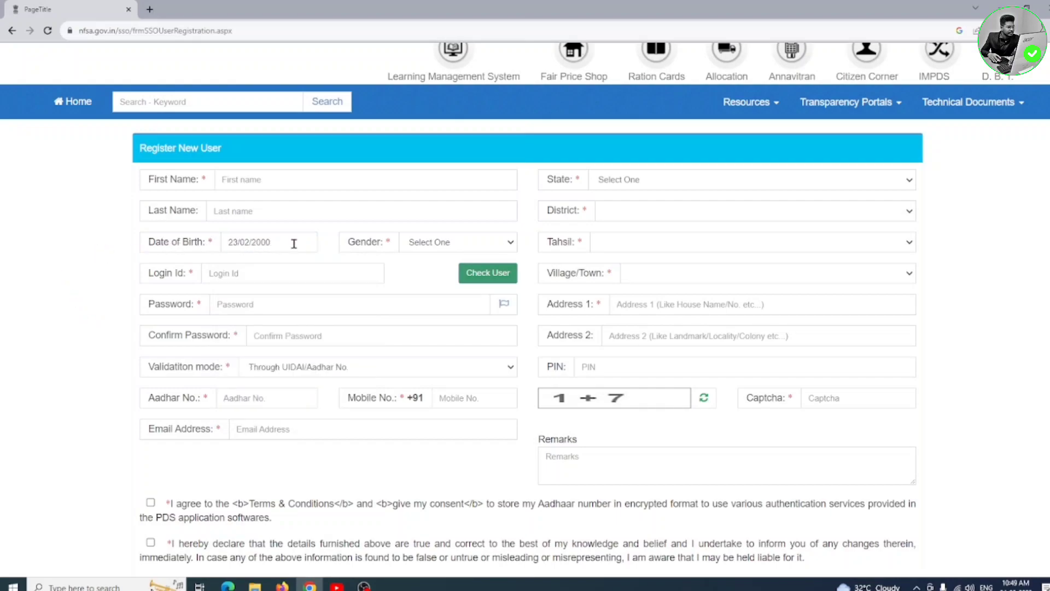
- Set the gender to Male and enter a login ID, checking that it is available
{"action": "left_click", "coordinate": [446, 243]}
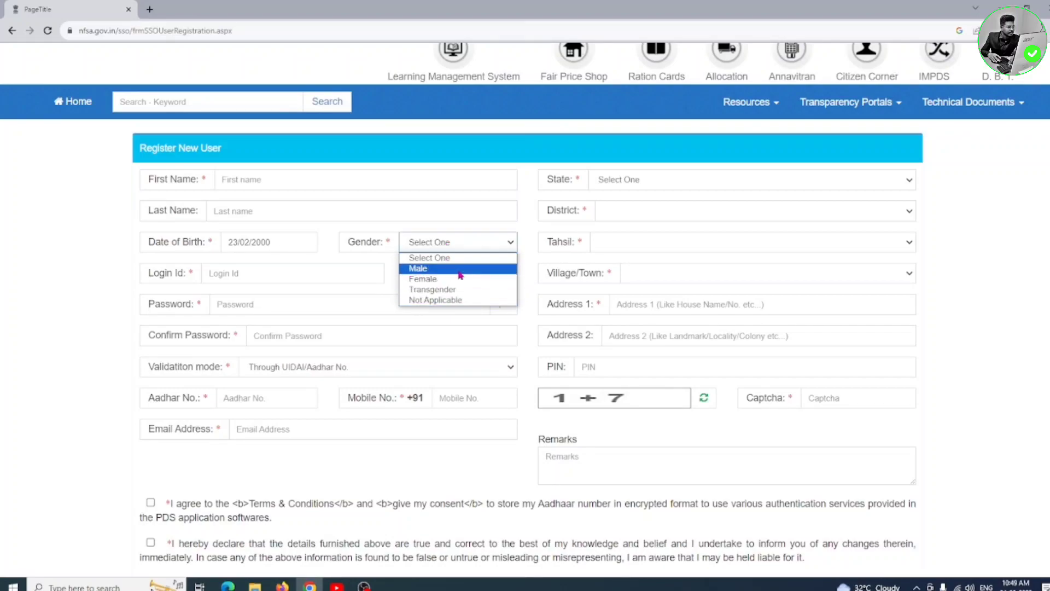
{"action": "left_click", "coordinate": [460, 275]}
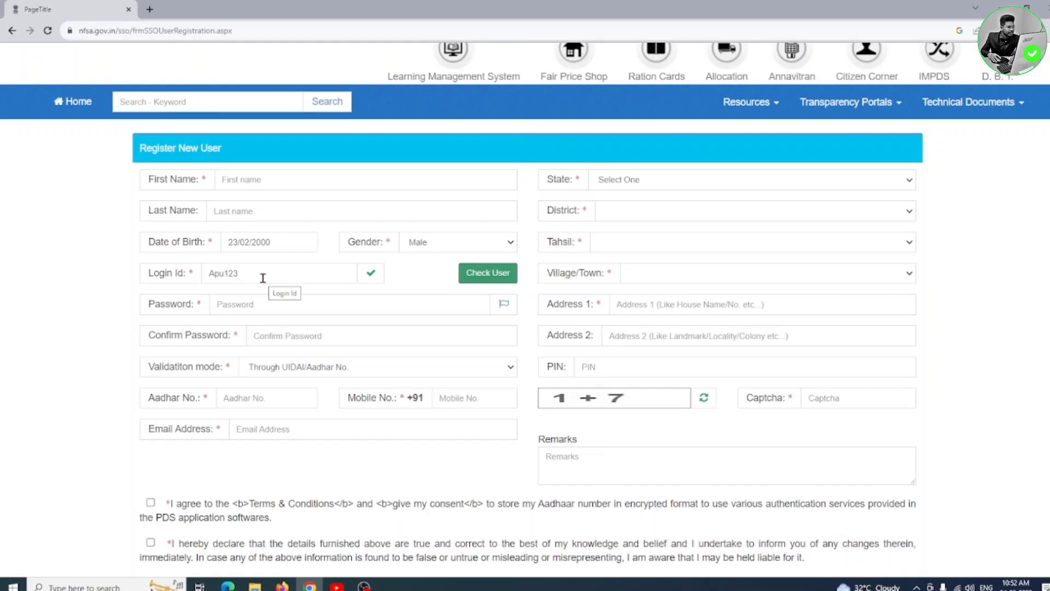
{"action": "left_click", "coordinate": [493, 276]}
- Choose Through UIDAI/Aadhar No. as the validation mode in the registration form
{"action": "left_click", "coordinate": [294, 336]}
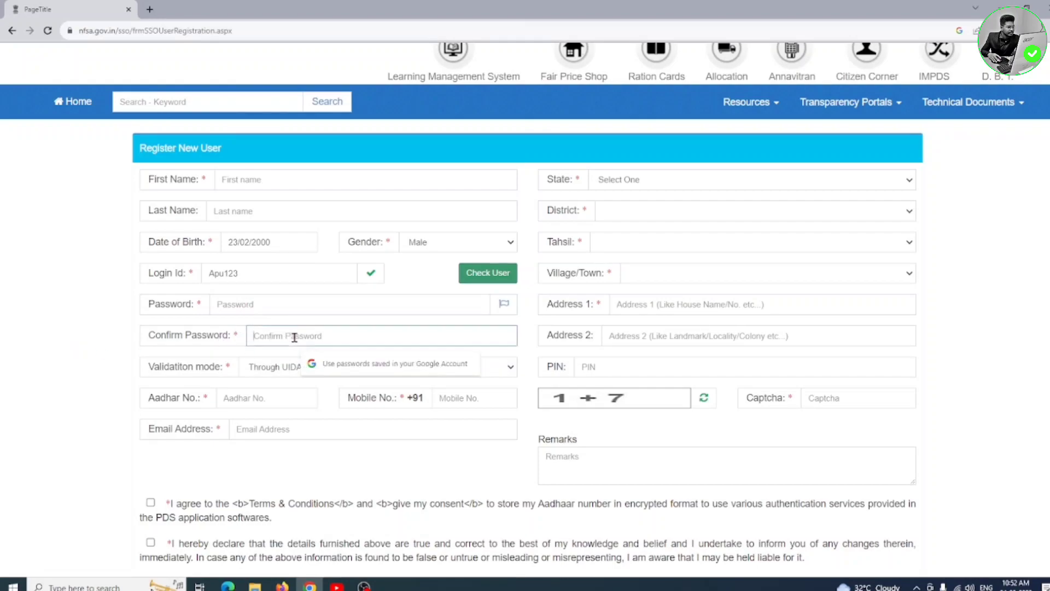
{"action": "left_click", "coordinate": [101, 365]}
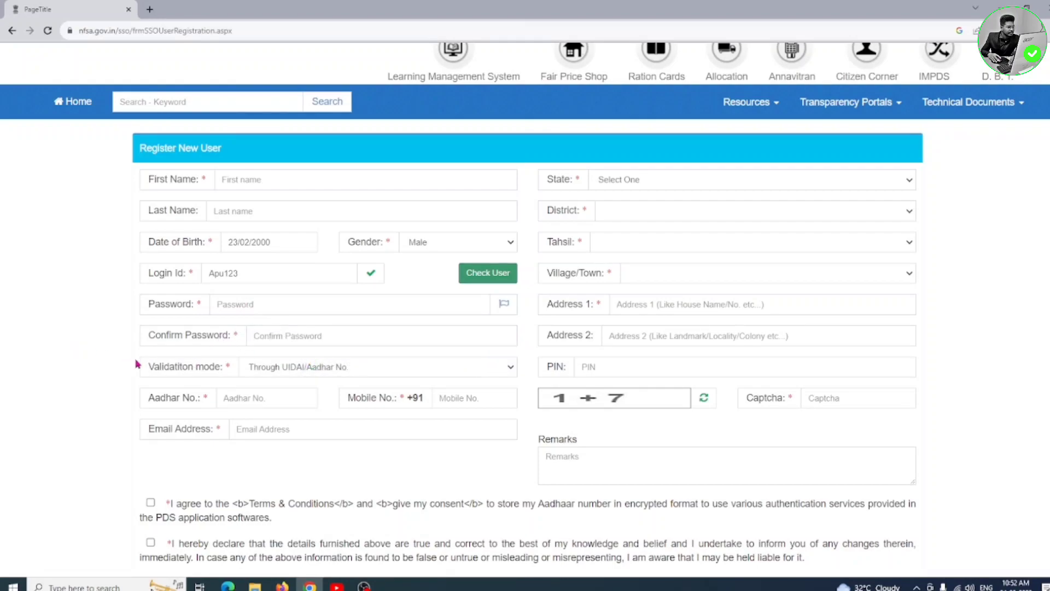
{"action": "left_click", "coordinate": [305, 371]}
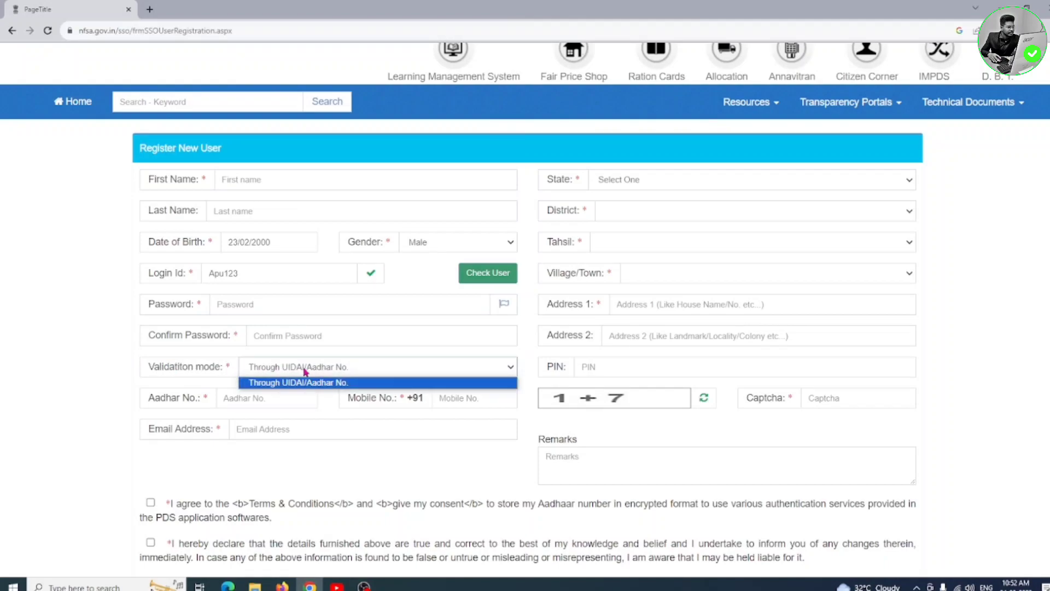
{"action": "left_click", "coordinate": [286, 382]}
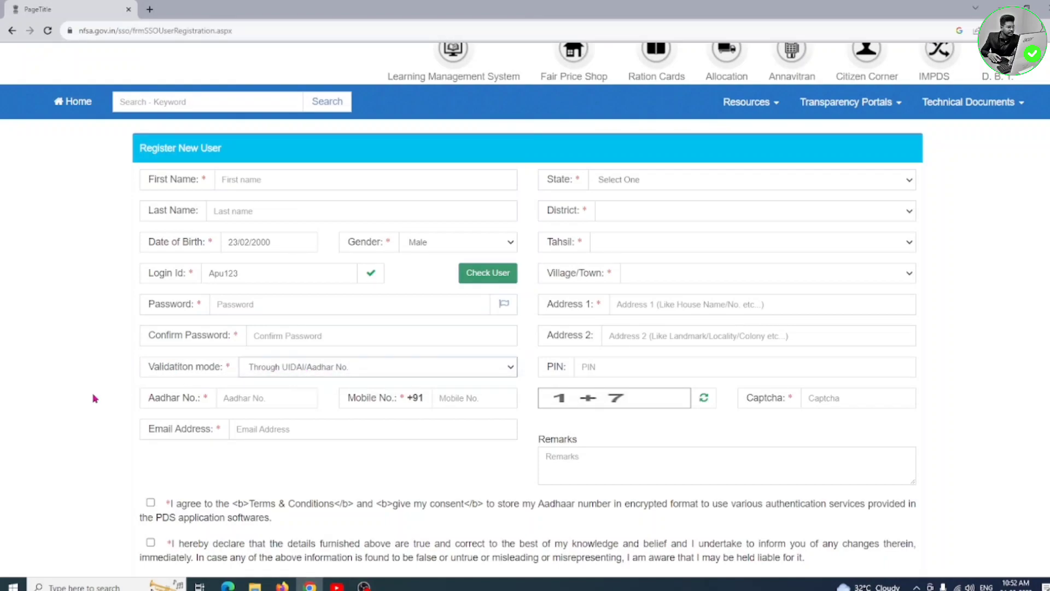
{"action": "left_click", "coordinate": [246, 397]}
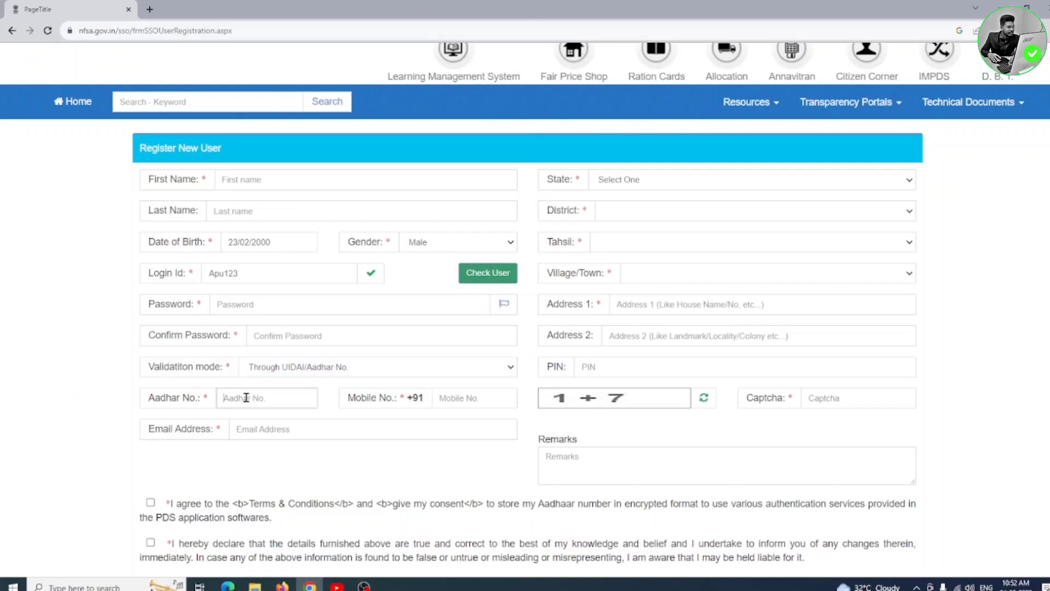
{"action": "left_click", "coordinate": [459, 398]}
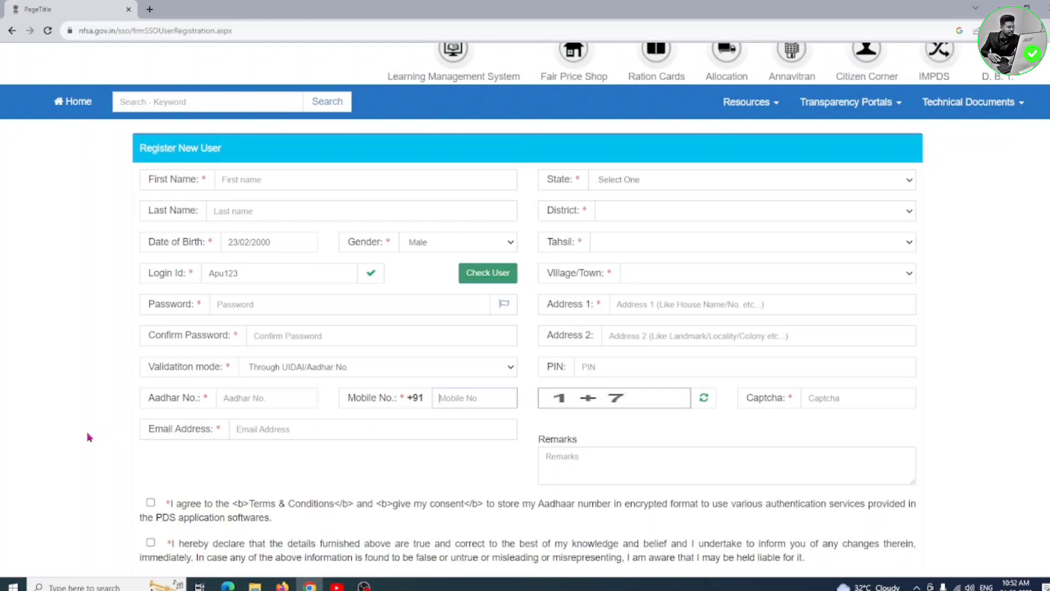
{"action": "left_click", "coordinate": [294, 431]}
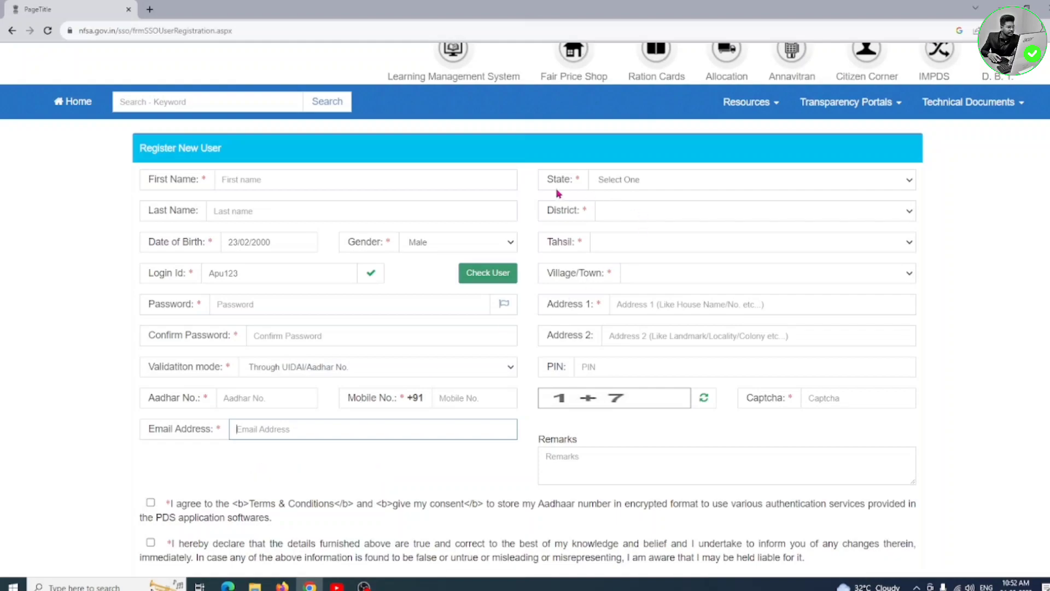
- Set the state to West Bengal and the district to COOCHBEHAR in the registration form
{"action": "left_click", "coordinate": [758, 180]}
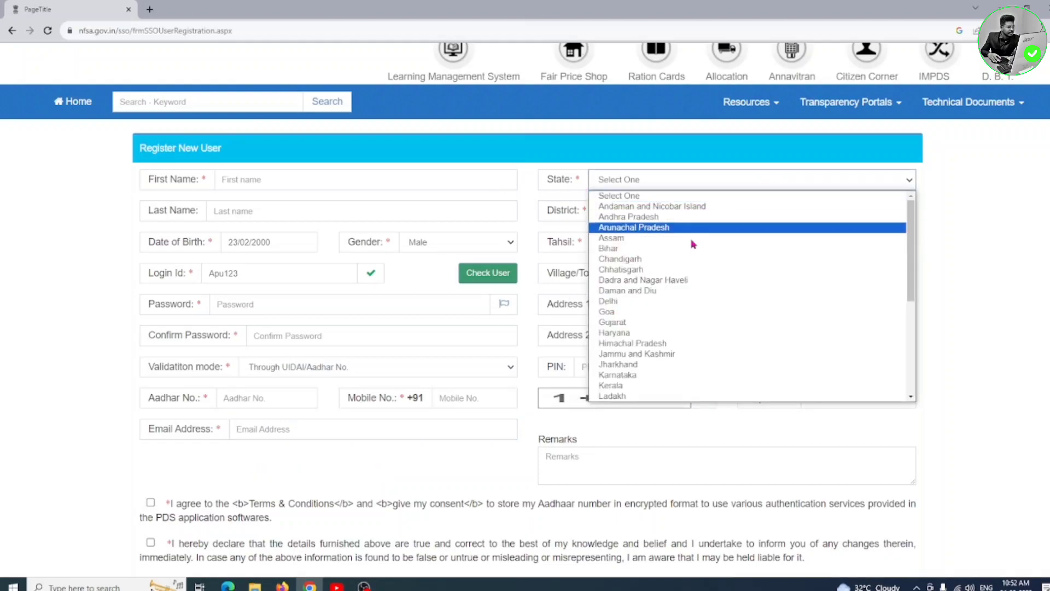
{"action": "scroll", "coordinate": [678, 329], "scroll_direction": "down", "scroll_amount": 6}
{"action": "left_click", "coordinate": [630, 395]}
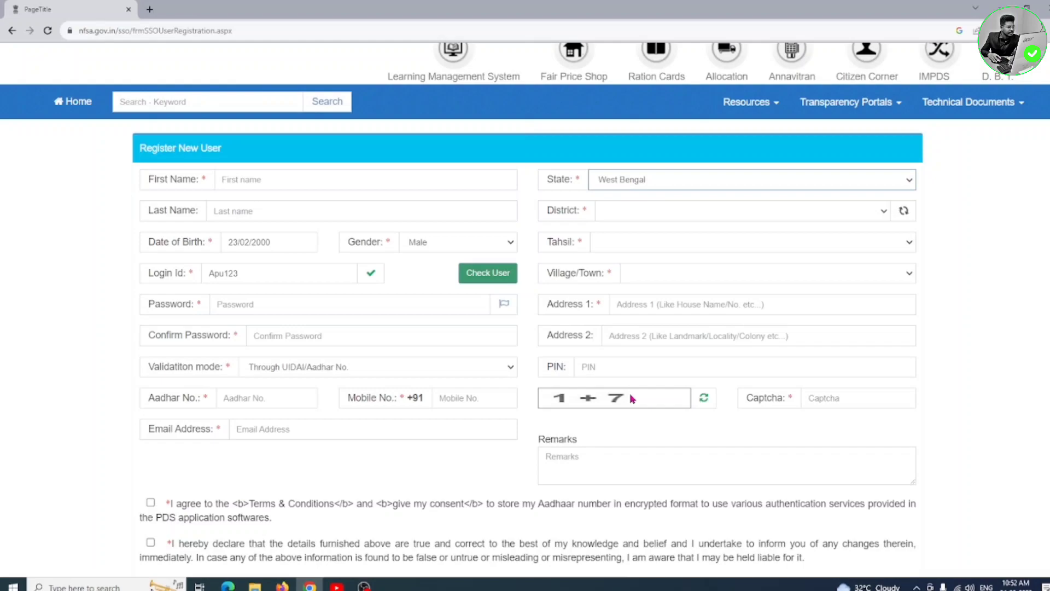
{"action": "left_click", "coordinate": [670, 212]}
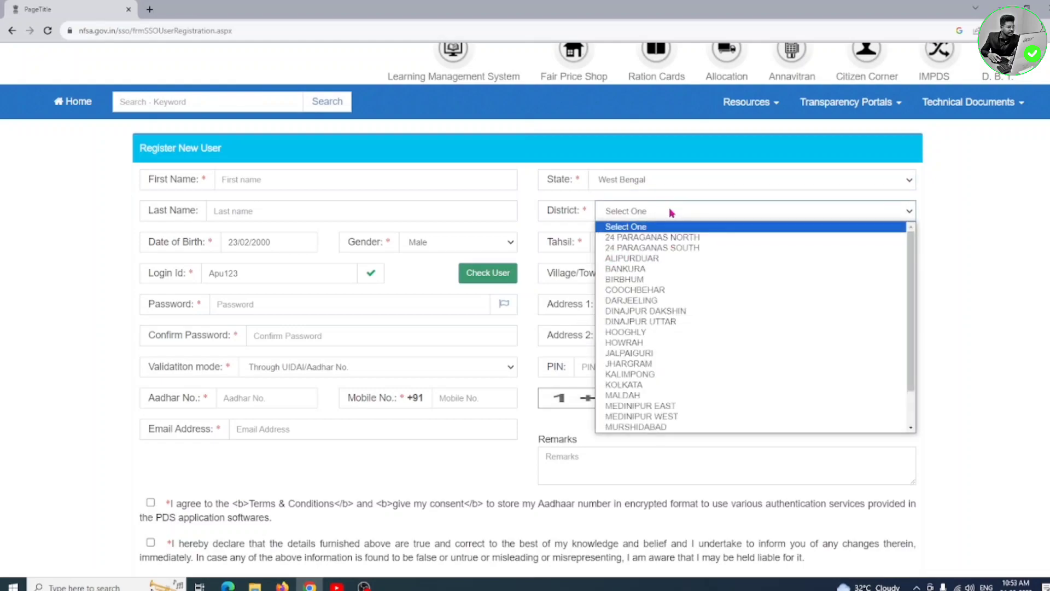
{"action": "left_click", "coordinate": [655, 291]}
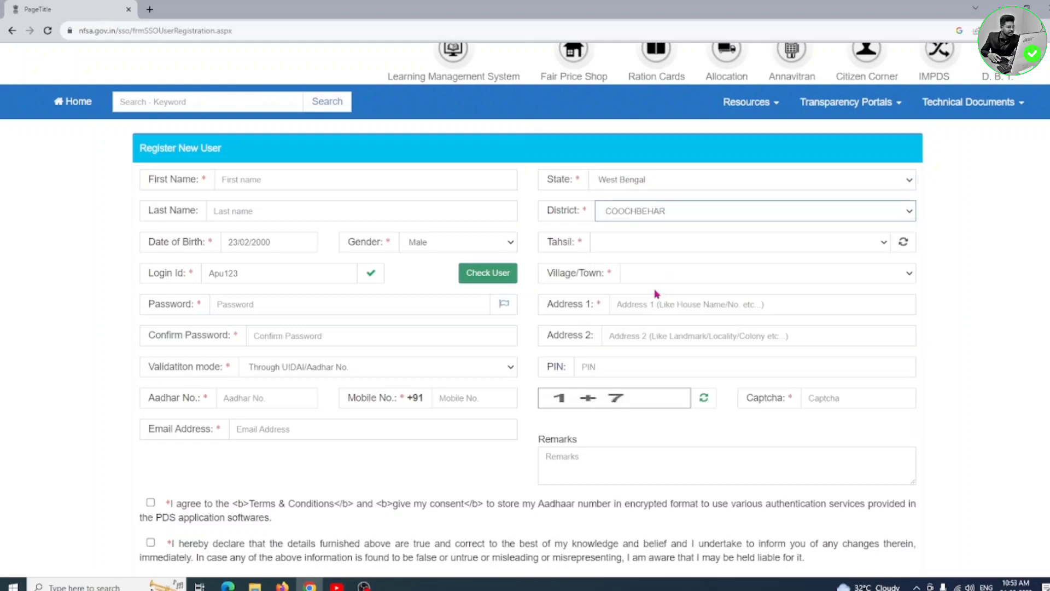
- Set the tahsil to Dinhata - I and the village/town to Balakundi
{"action": "left_click", "coordinate": [654, 244]}
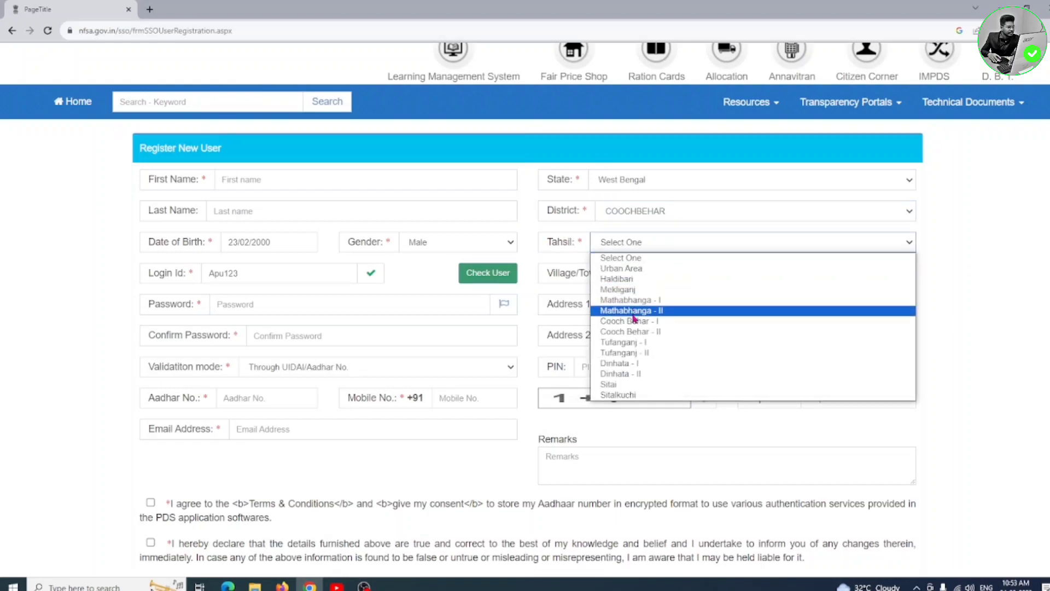
{"action": "left_click", "coordinate": [630, 365]}
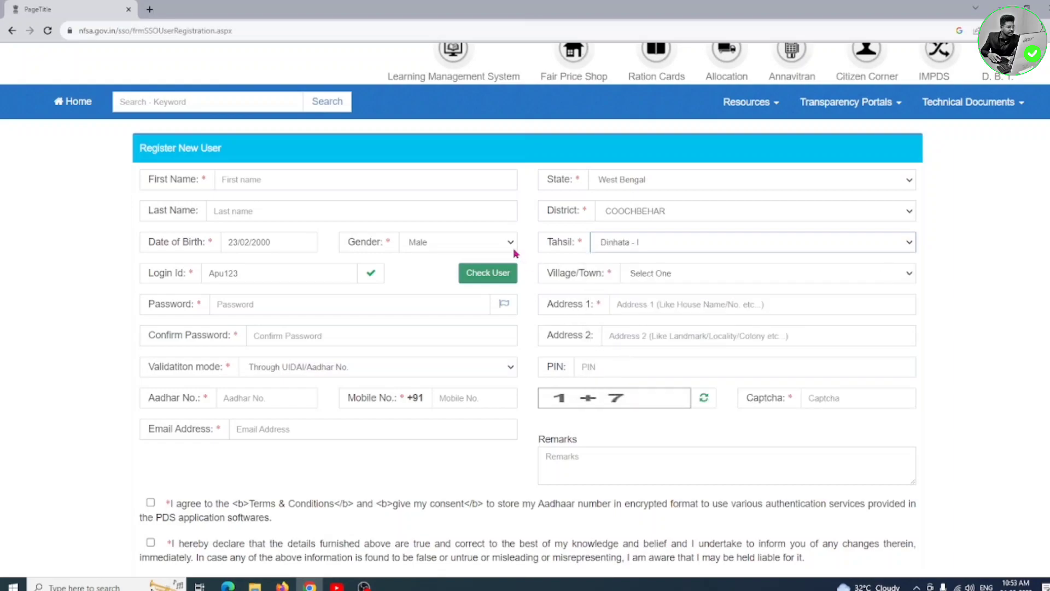
{"action": "left_click", "coordinate": [694, 278]}
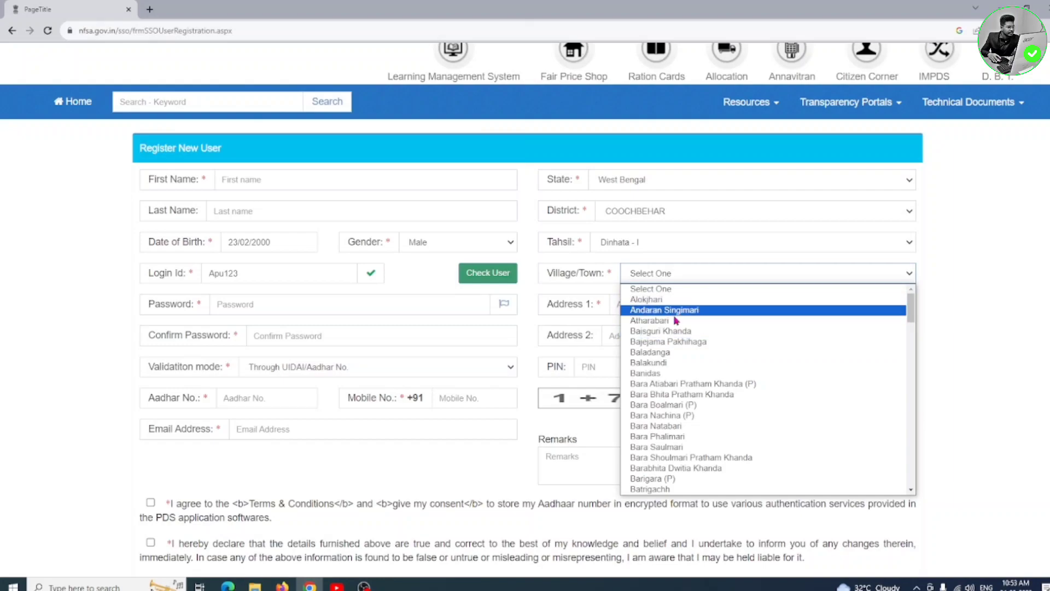
{"action": "left_click", "coordinate": [666, 364]}
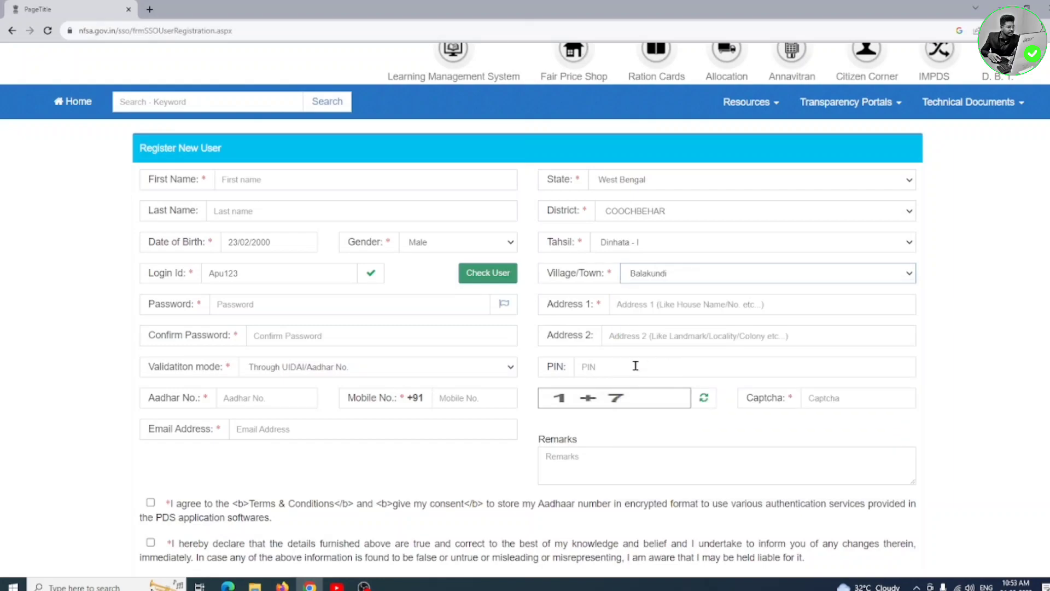
{"action": "left_click", "coordinate": [665, 305]}
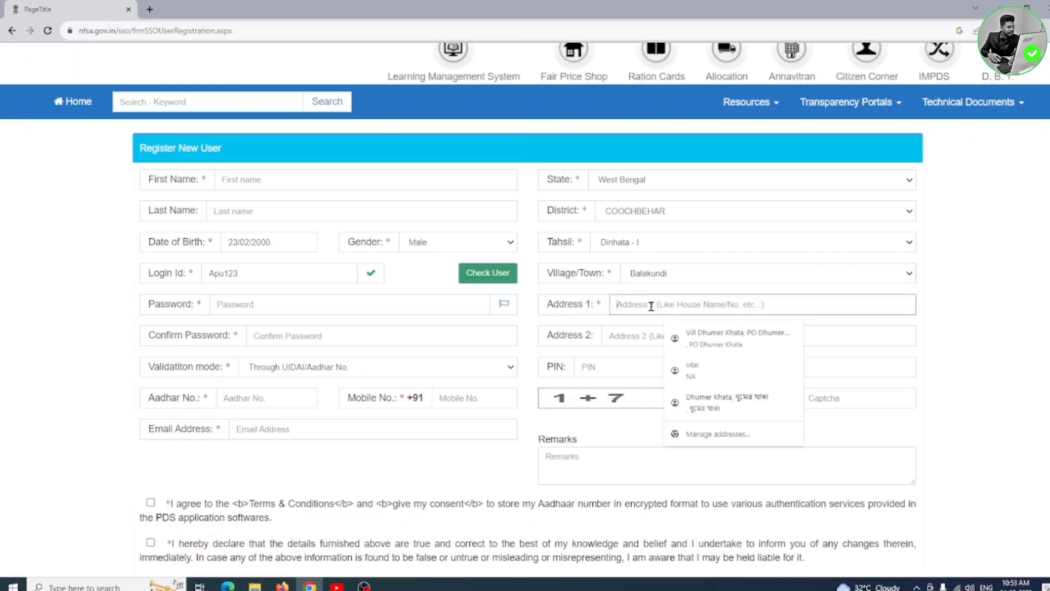
{"action": "left_click", "coordinate": [985, 306]}
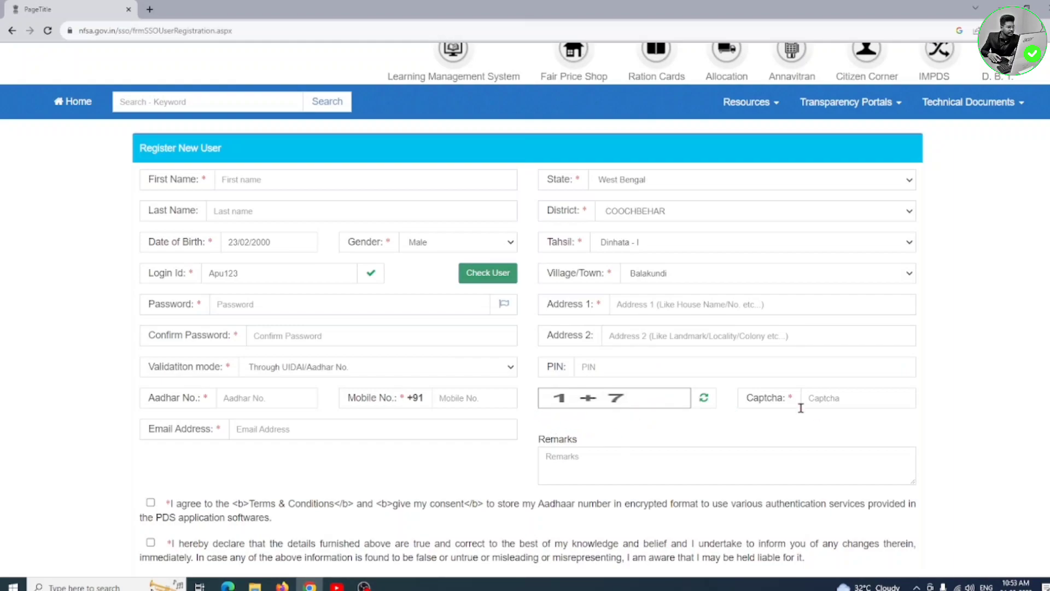
{"action": "left_click", "coordinate": [828, 402]}
- Accept both the Terms & Conditions with Aadhaar consent and the declaration that the details are true
{"action": "scroll", "coordinate": [759, 390], "scroll_direction": "down", "scroll_amount": 4}
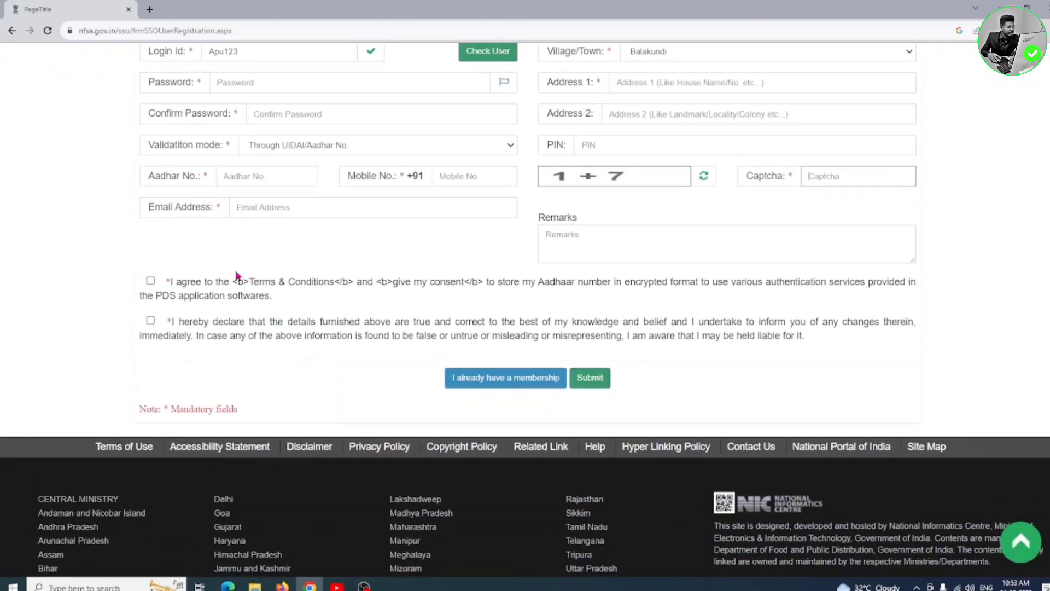
{"action": "left_click", "coordinate": [150, 281]}
{"action": "left_click", "coordinate": [150, 321]}
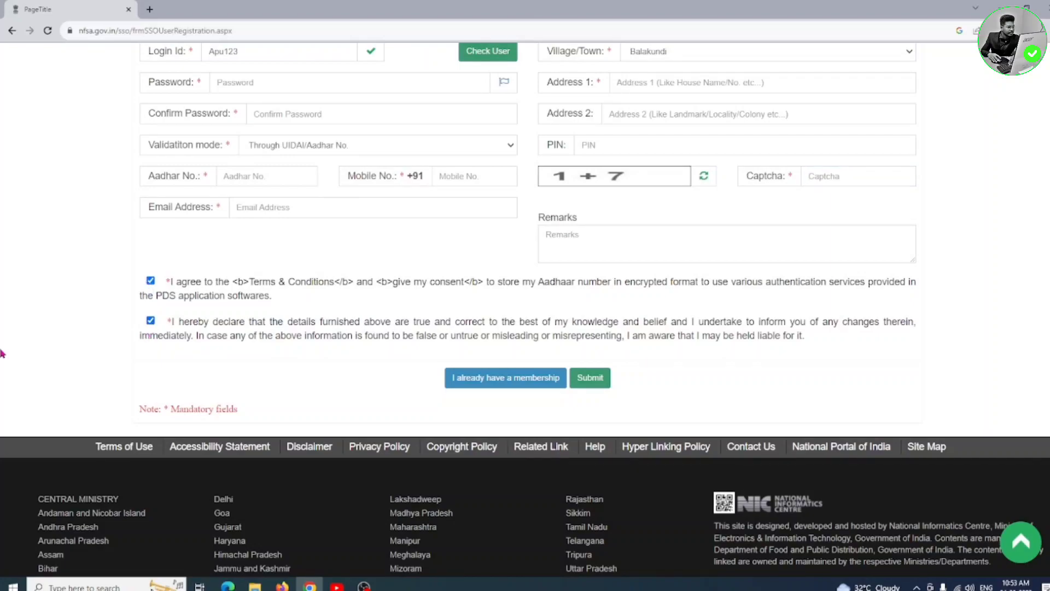
- Submit the completed registration data and verify it with the one-time password
{"action": "left_click", "coordinate": [590, 377]}
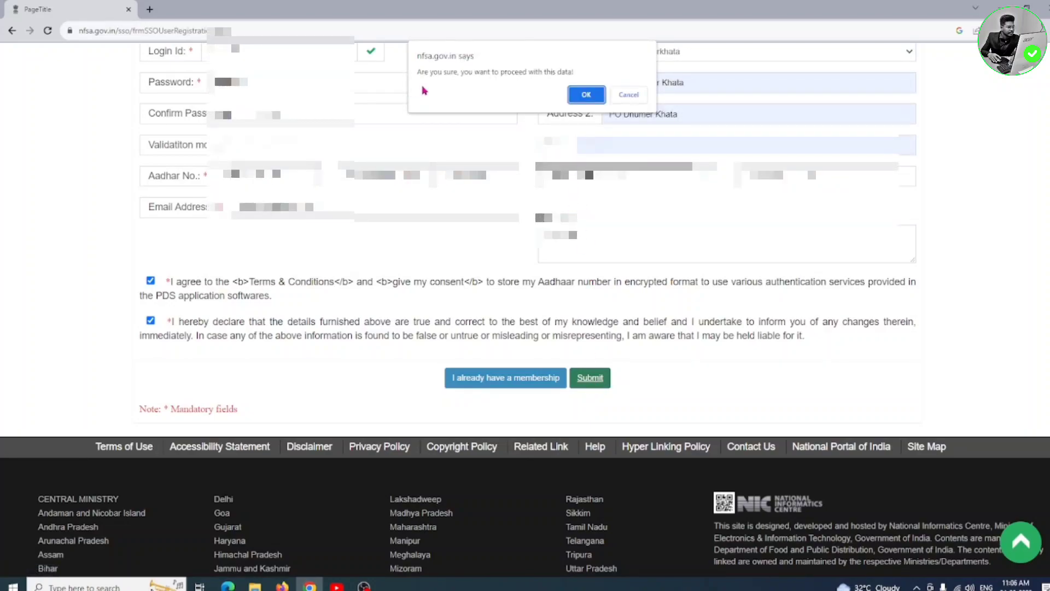
{"action": "left_click", "coordinate": [584, 96]}
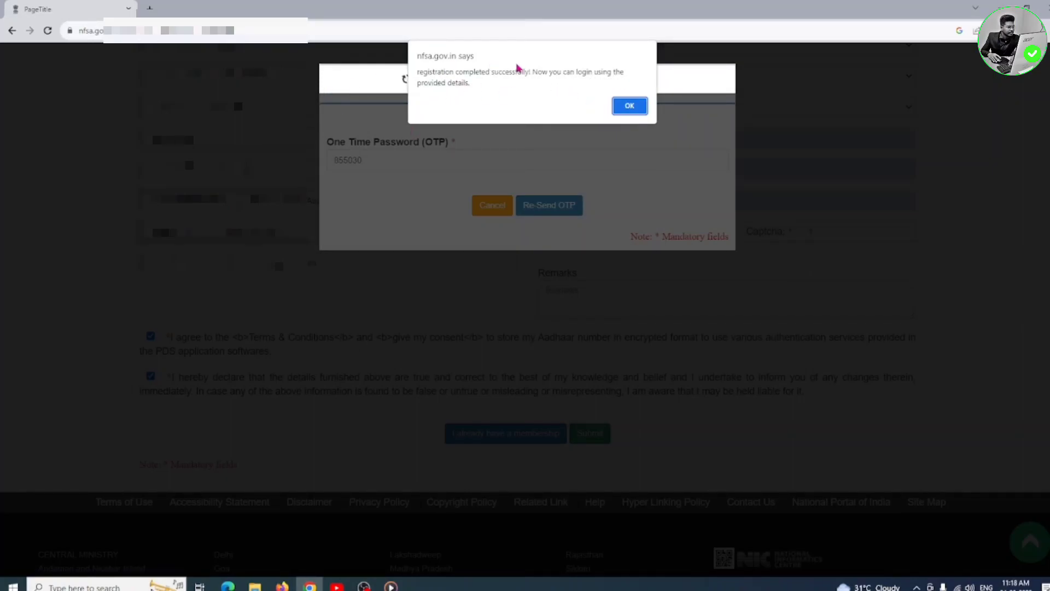
{"action": "left_click", "coordinate": [630, 105]}
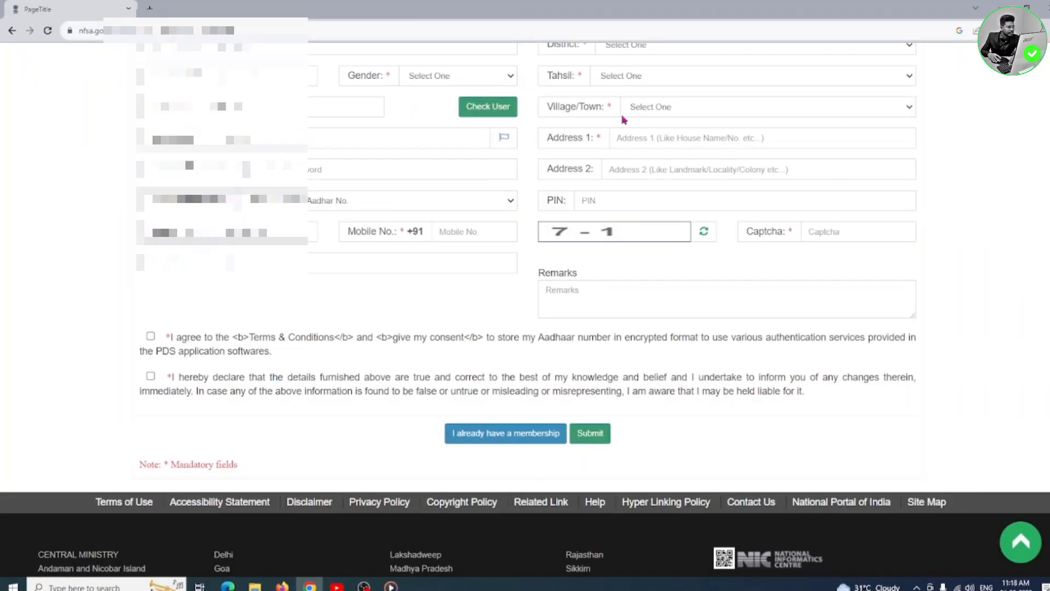
- Open the public login page of the National Food Security Portal
{"action": "scroll", "coordinate": [547, 197], "scroll_direction": "up", "scroll_amount": 5}
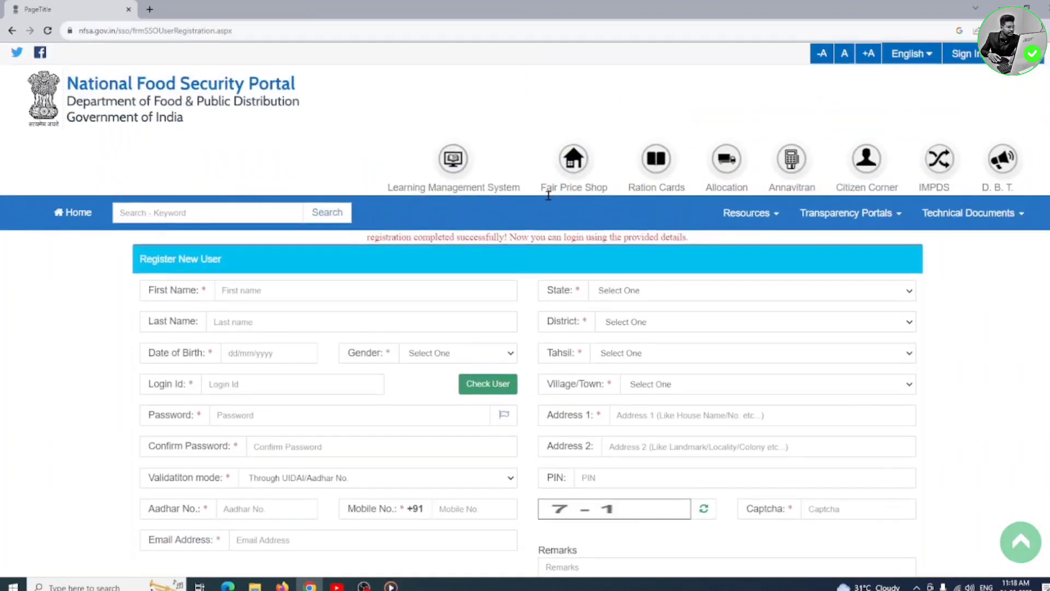
{"action": "mouse_move", "coordinate": [963, 57]}
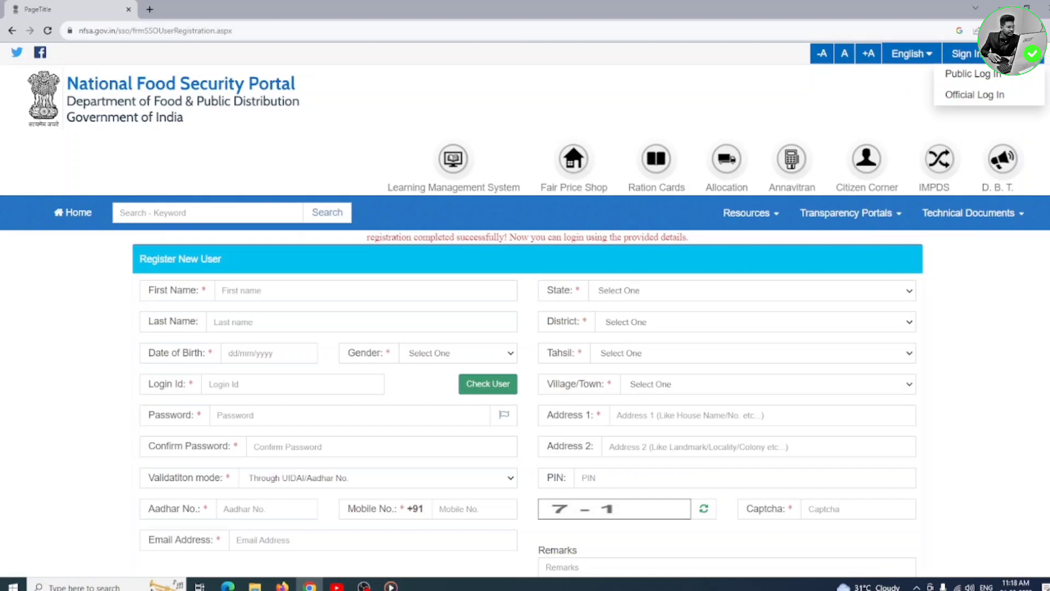
{"action": "left_click", "coordinate": [975, 77]}
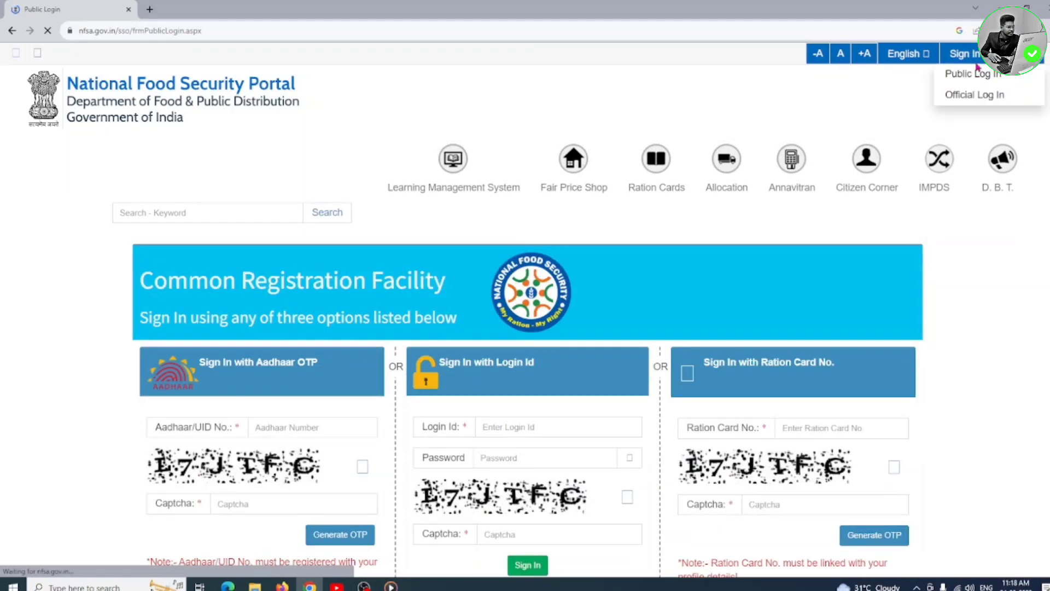
- Sign in with the login ID option by entering the registered login ID, the account password and the captcha
{"action": "scroll", "coordinate": [975, 77], "scroll_direction": "down", "scroll_amount": 3}
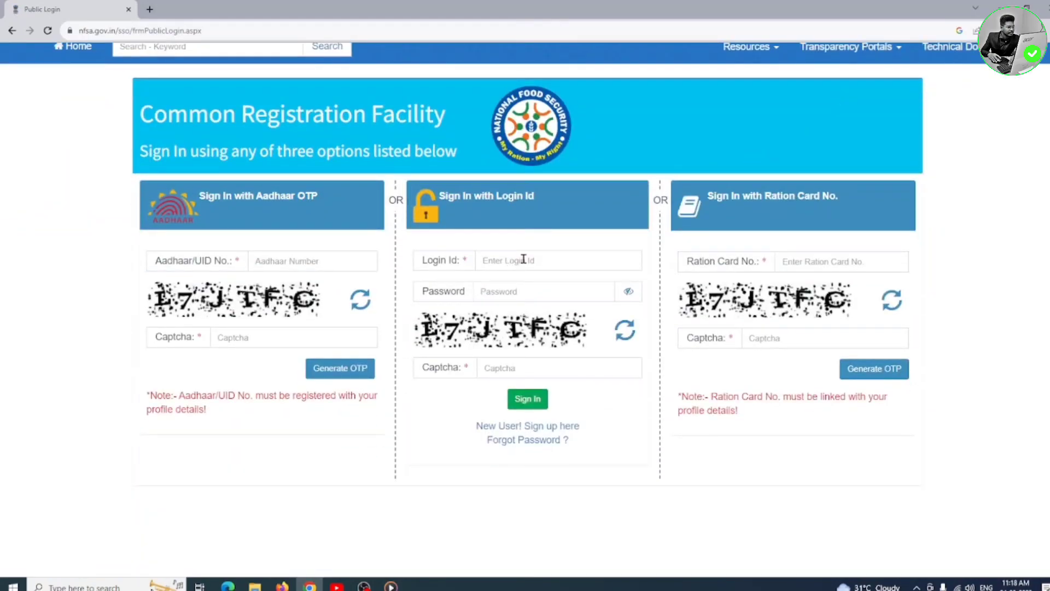
{"action": "left_click", "coordinate": [523, 259]}
{"action": "left_click", "coordinate": [498, 296]}
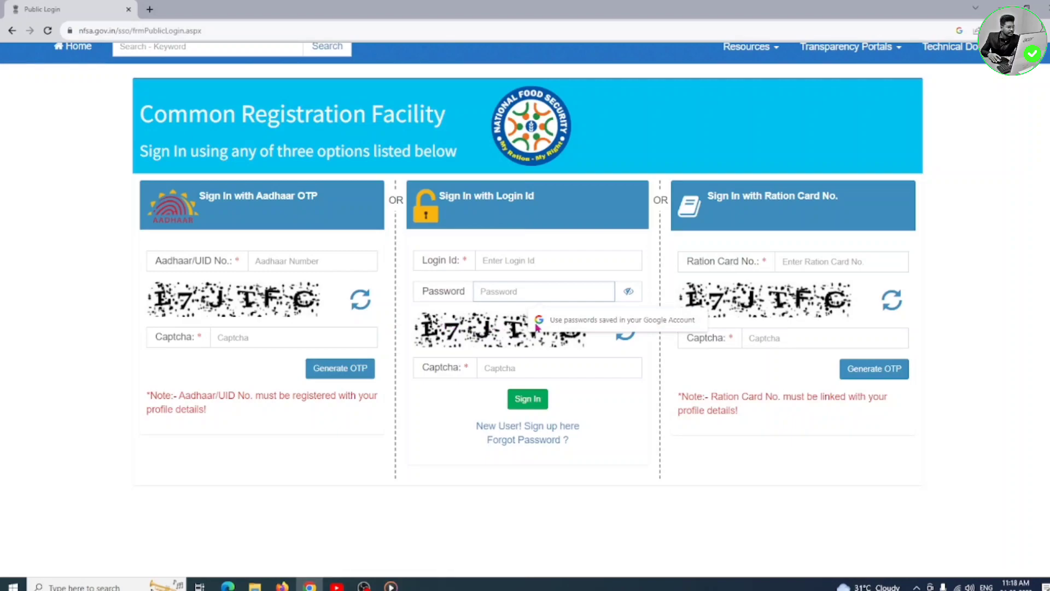
{"action": "left_click", "coordinate": [503, 366]}
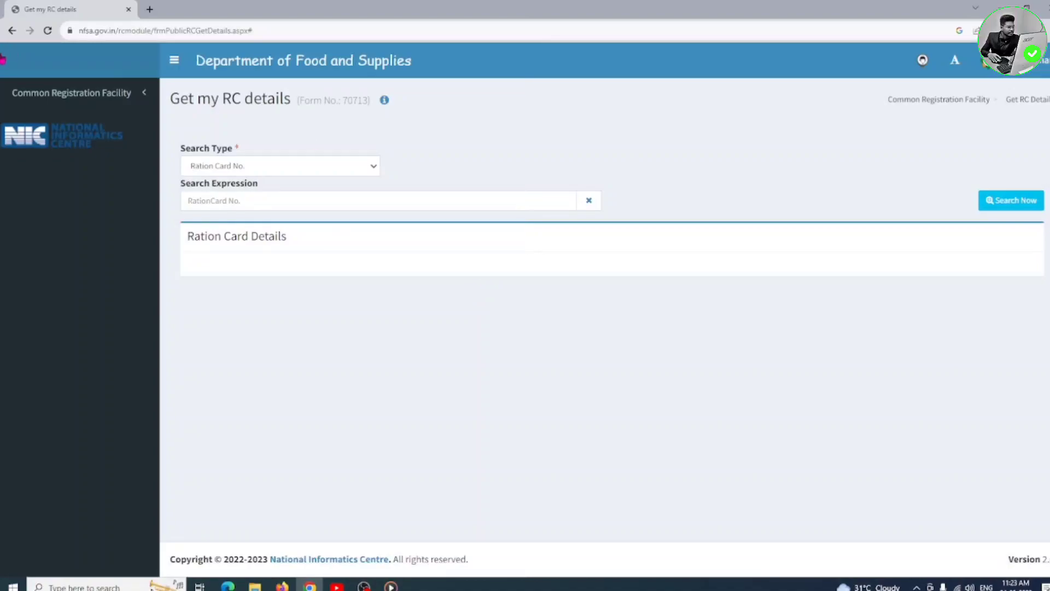
- Open the new ration card registration form under Common Registration Facility and examine its card type, personal, general and professional details sections
{"action": "left_click", "coordinate": [111, 99]}
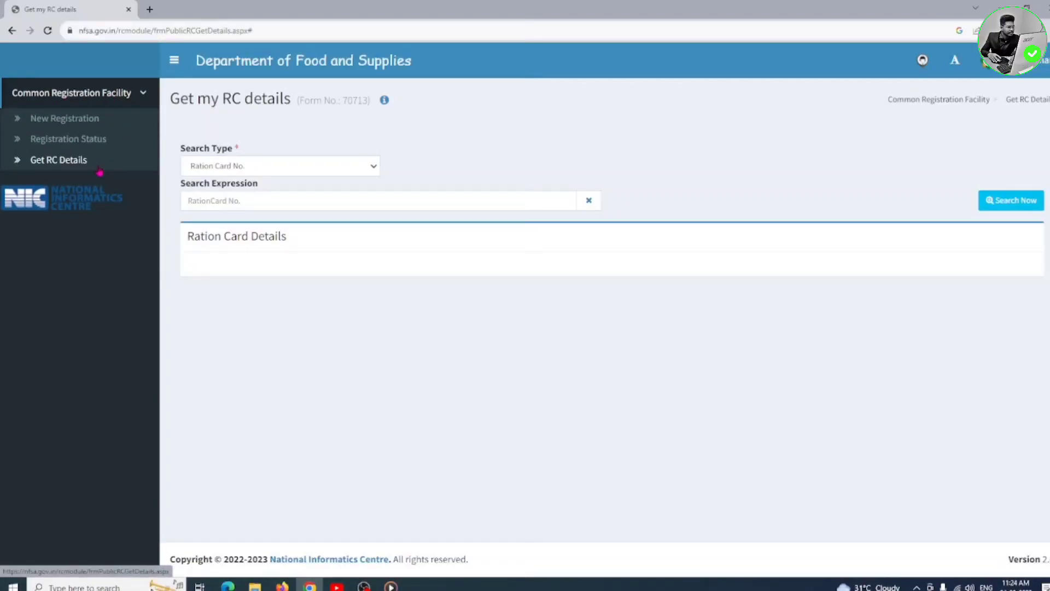
{"action": "left_click", "coordinate": [78, 120]}
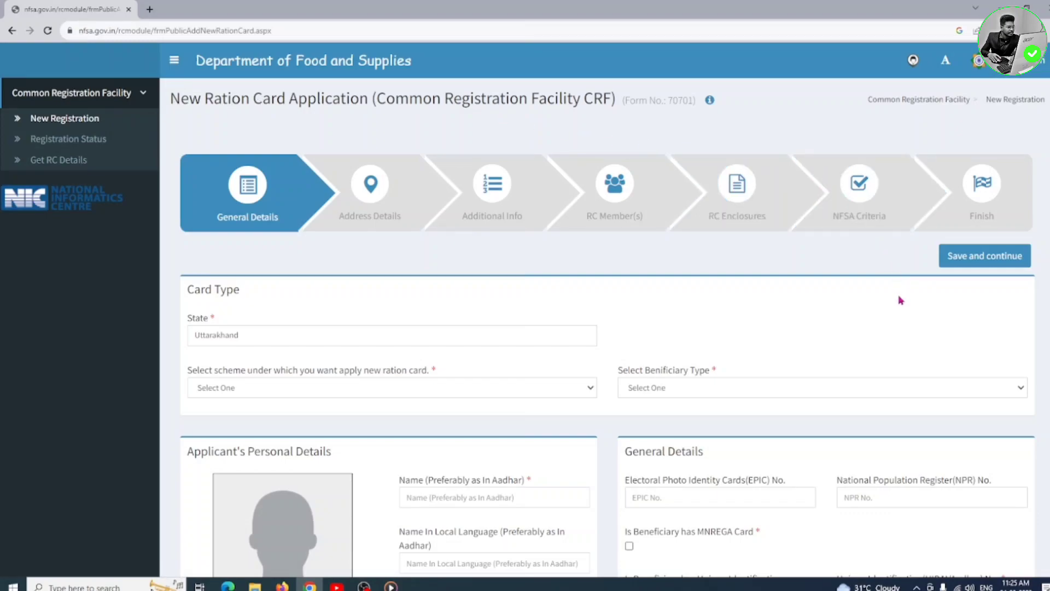
{"action": "scroll", "coordinate": [901, 305], "scroll_direction": "down", "scroll_amount": 1}
{"action": "scroll", "coordinate": [901, 305], "scroll_direction": "down", "scroll_amount": 5}
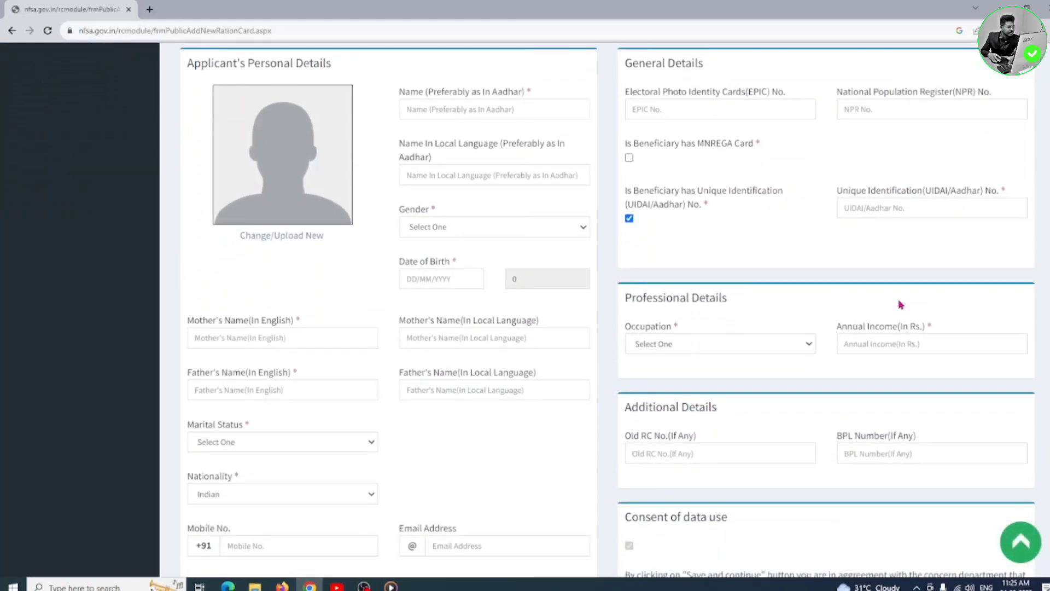
{"action": "scroll", "coordinate": [900, 305], "scroll_direction": "up", "scroll_amount": 6}
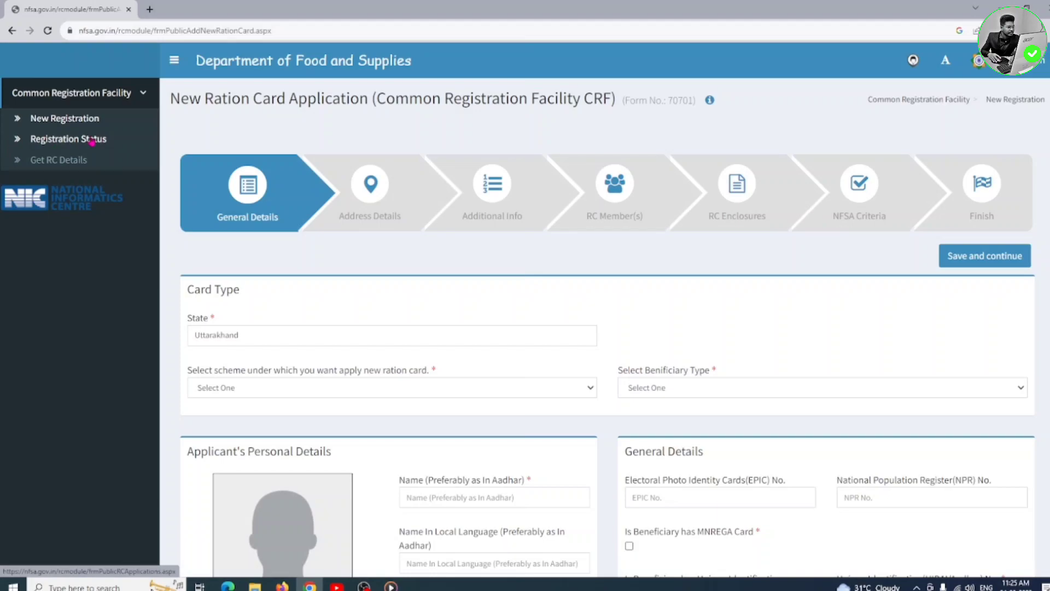
- View the registration status of ration card applications and return to the Get RC Details page
{"action": "left_click", "coordinate": [92, 140]}
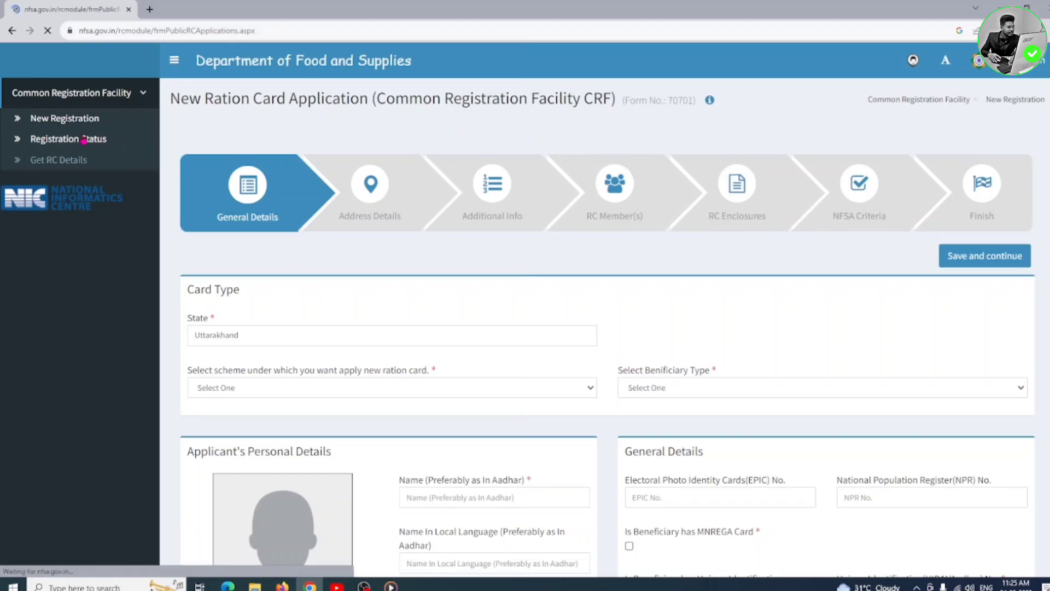
{"action": "left_click", "coordinate": [50, 164]}
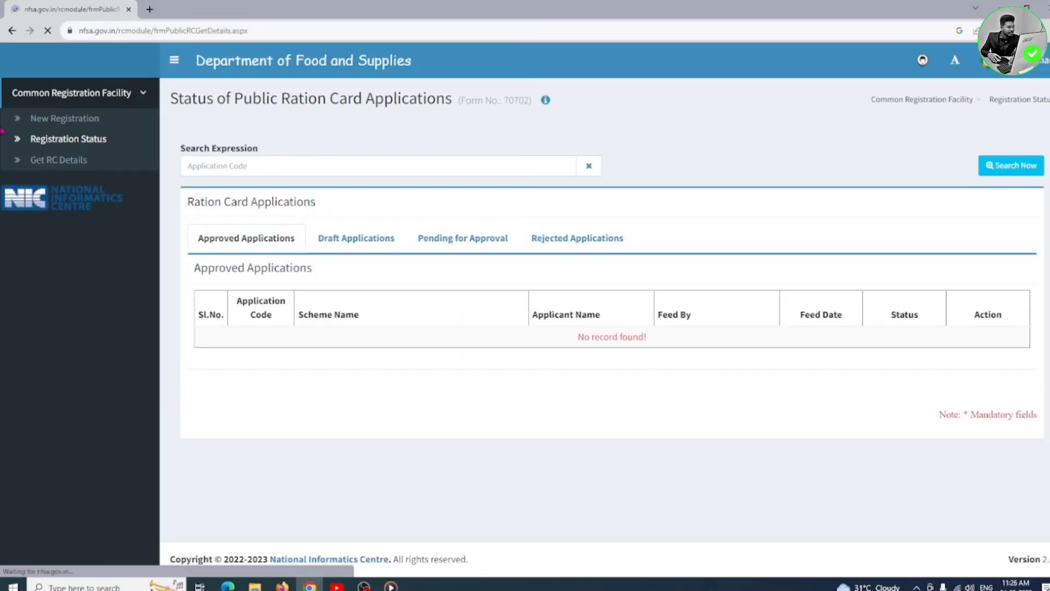